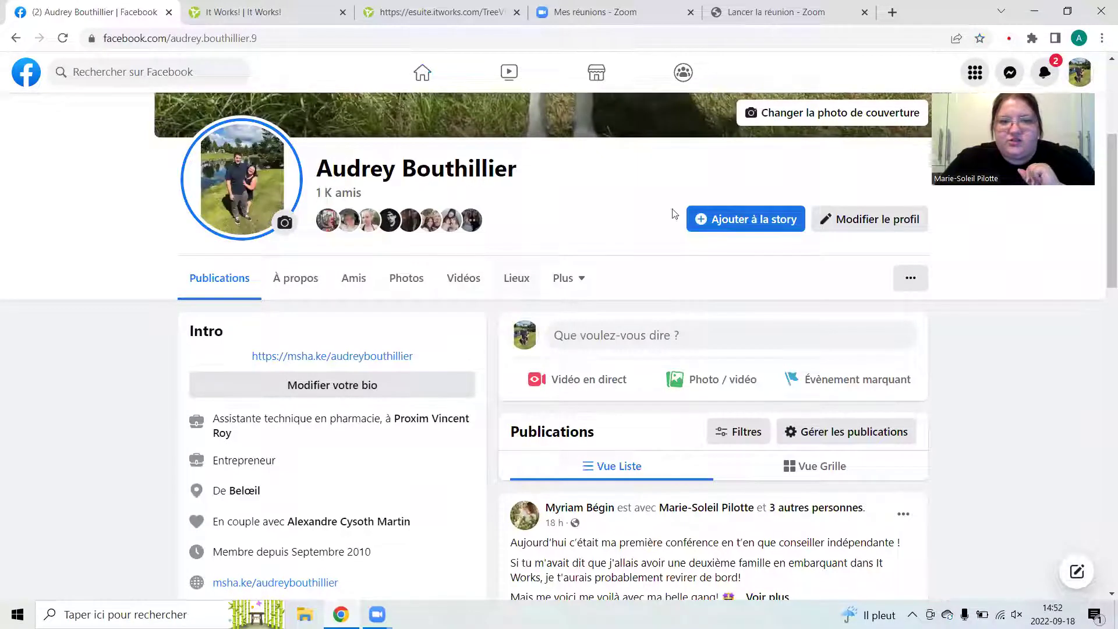
pyautogui.click(912, 281)
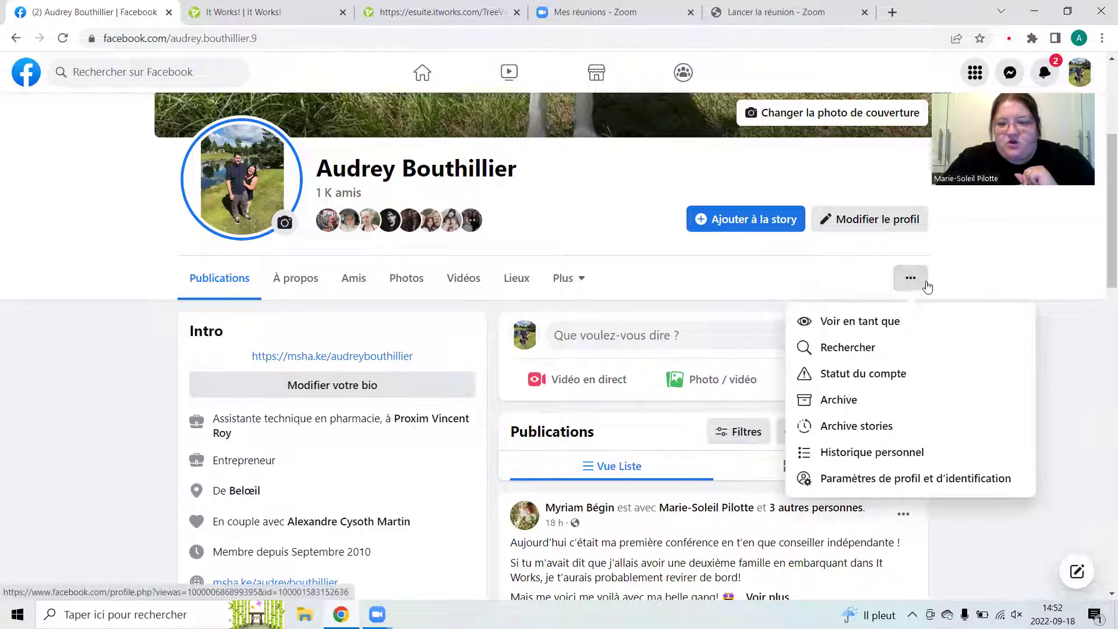
pyautogui.click(898, 461)
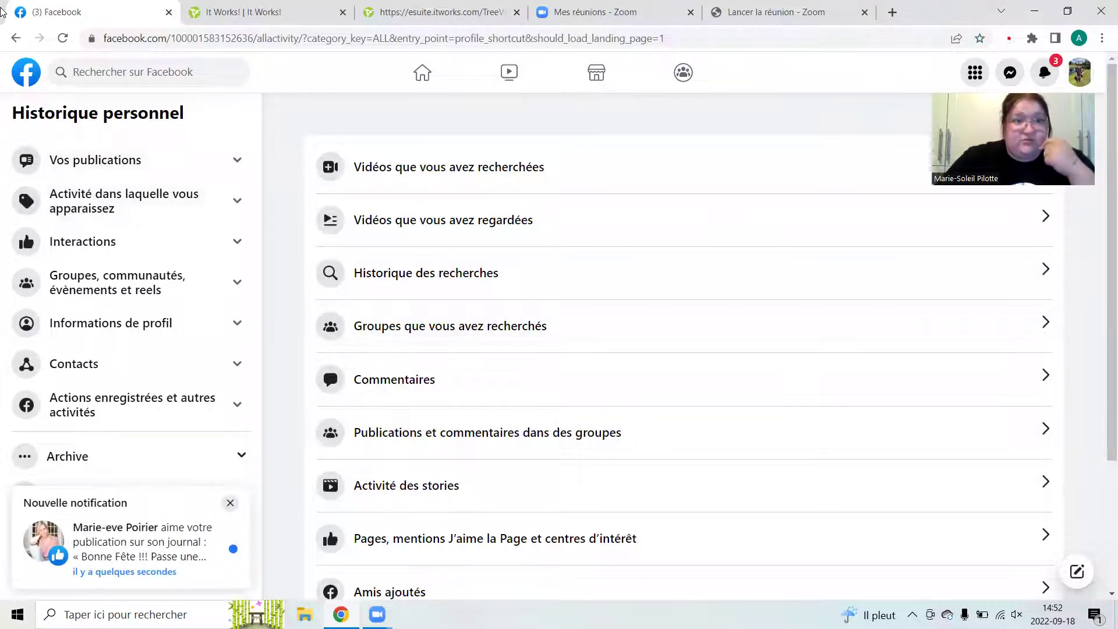
pyautogui.click(16, 37)
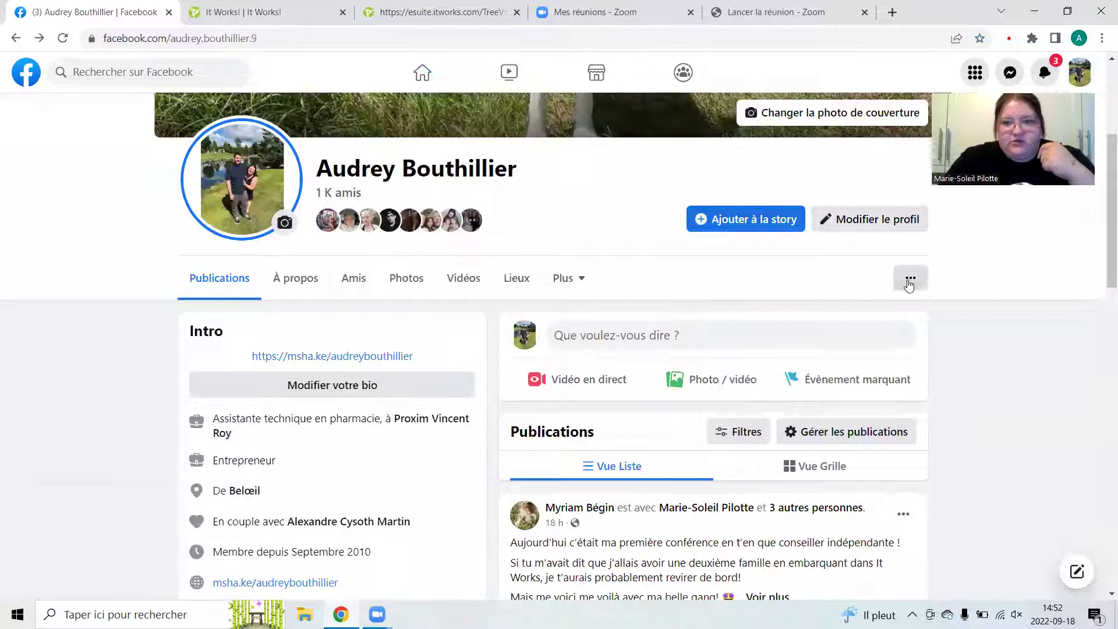
# Open the Télécharger vos informations page by way of the profile settings and Vos informations Facebook
pyautogui.click(910, 278)
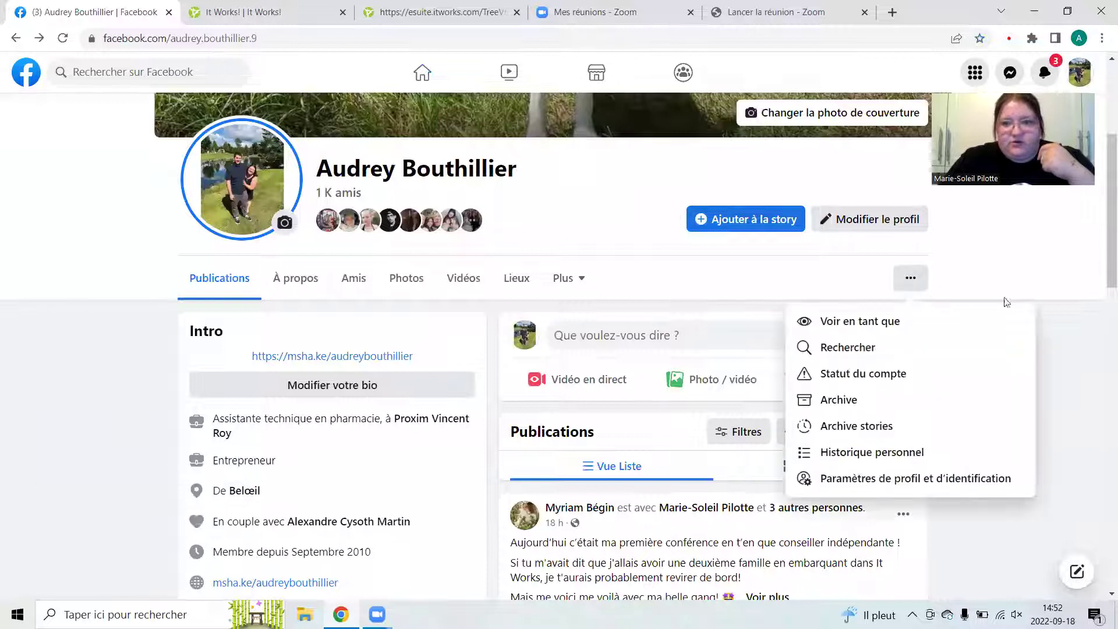
pyautogui.click(909, 479)
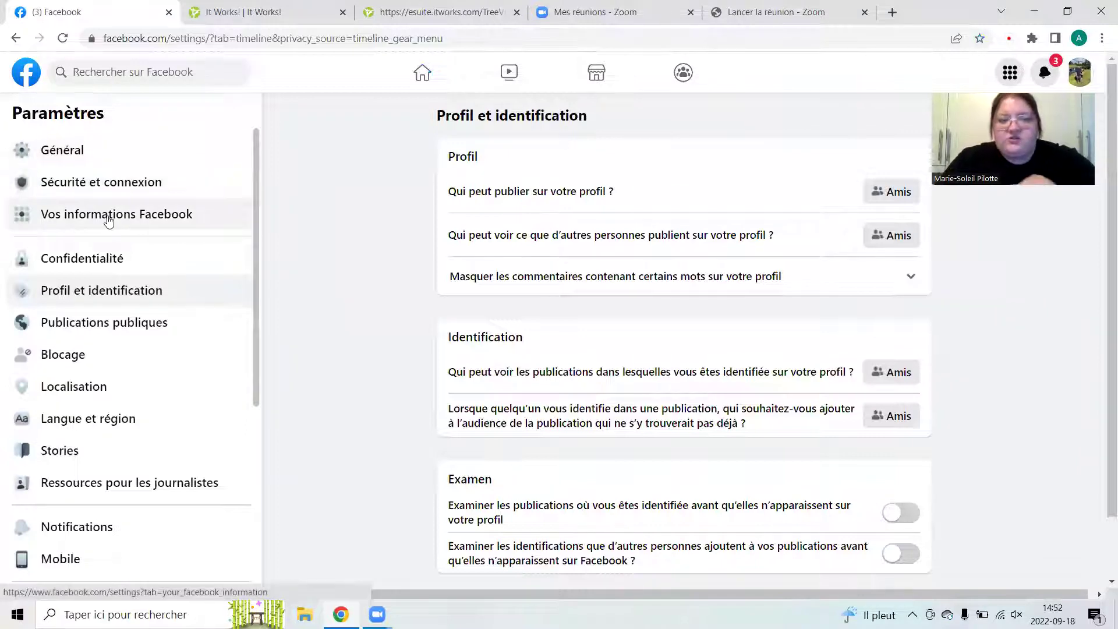
pyautogui.click(133, 220)
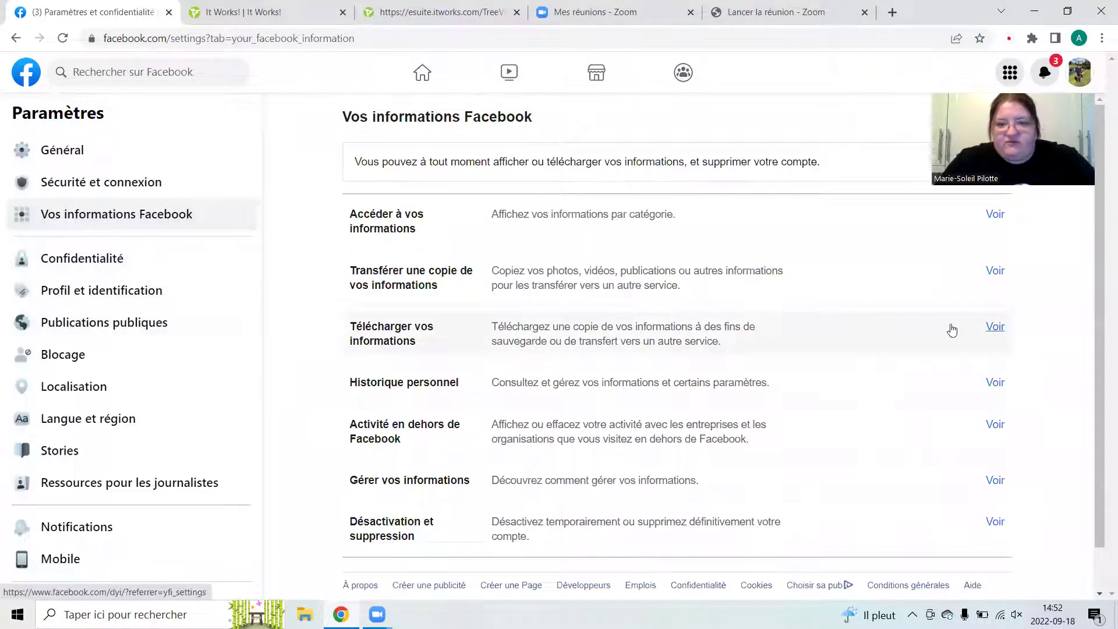
pyautogui.click(995, 327)
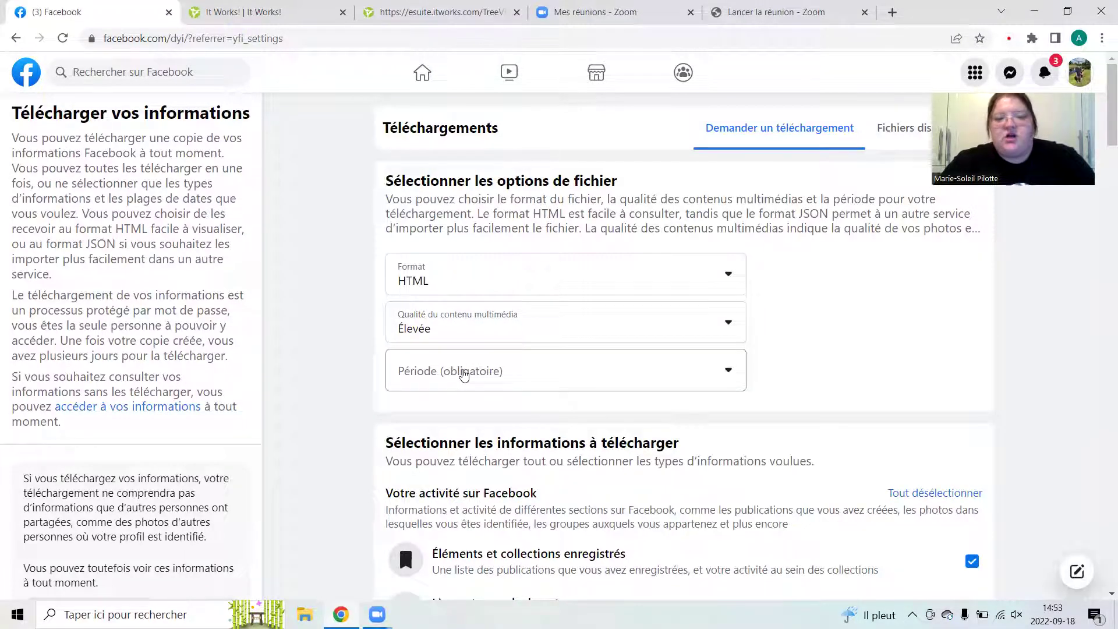
# Set the download period to Mois dernier and deselect all the information categories
pyautogui.click(464, 375)
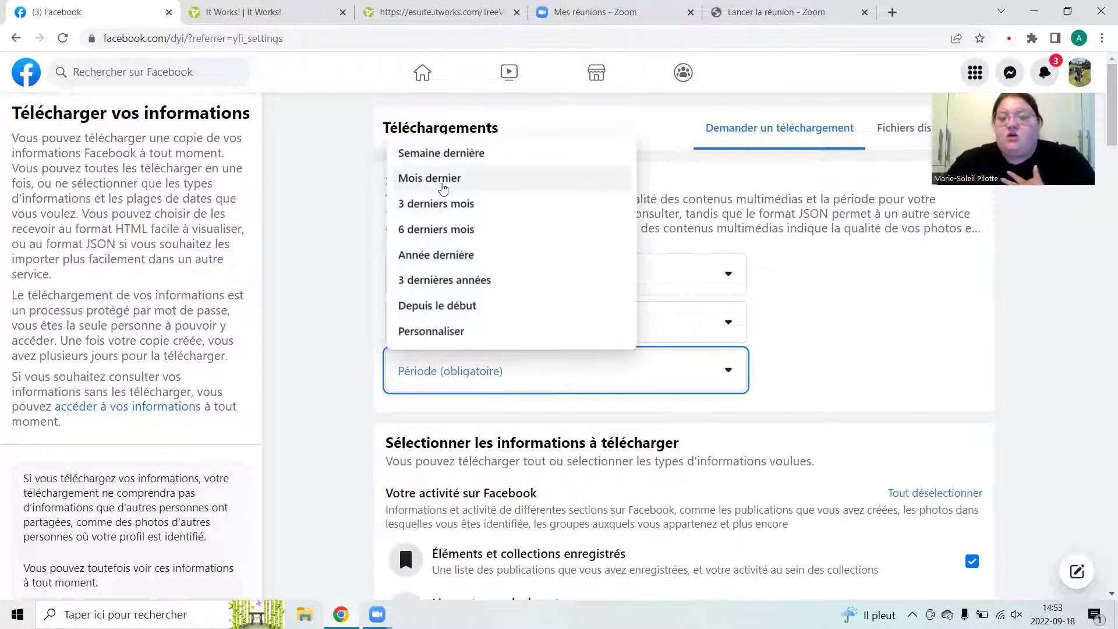
pyautogui.click(442, 187)
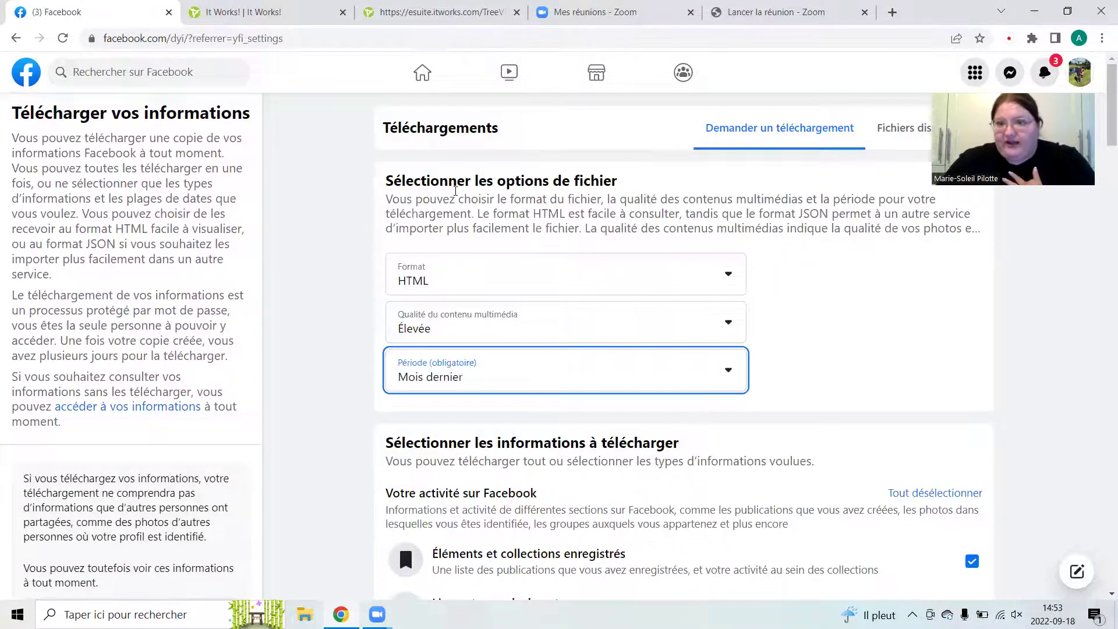
pyautogui.scroll(-6, 732, 401)
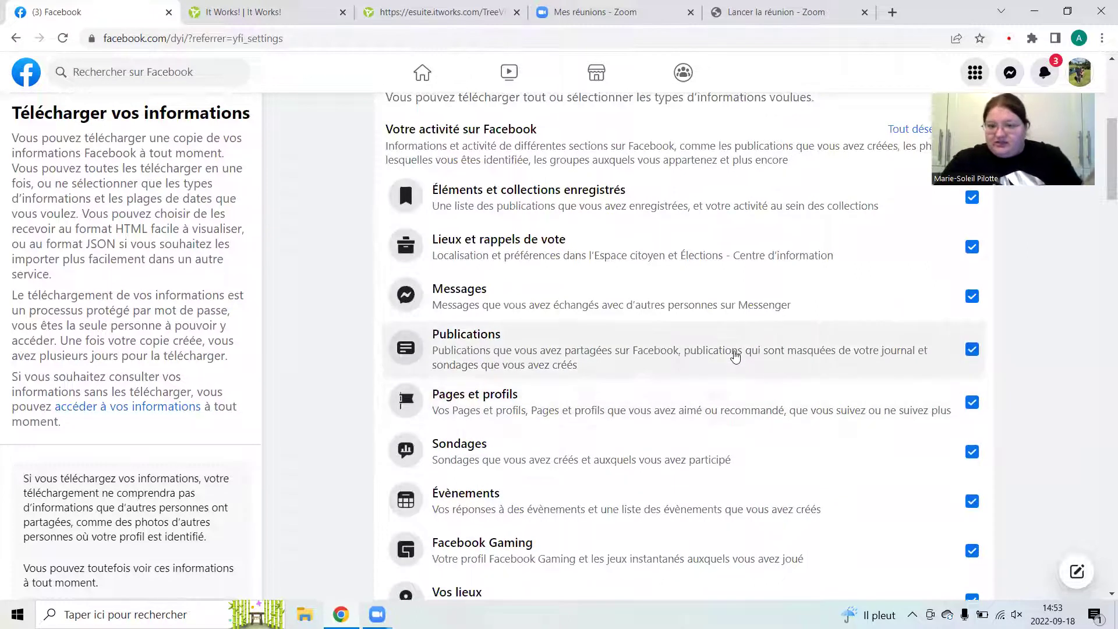
pyautogui.scroll(8, 721, 353)
pyautogui.scroll(-3, 869, 432)
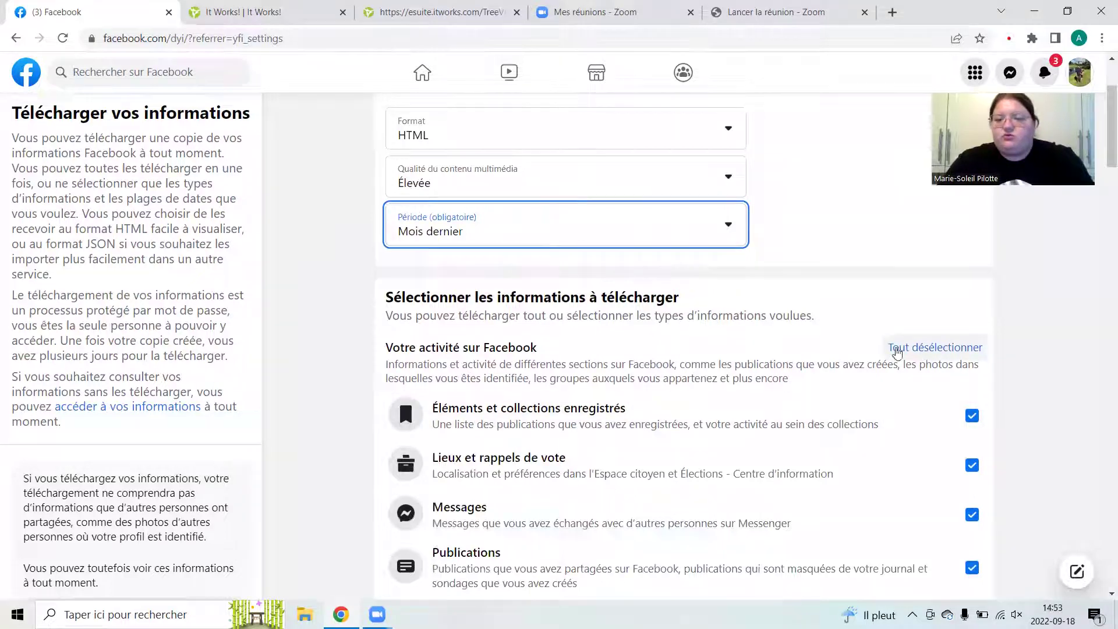
pyautogui.click(947, 348)
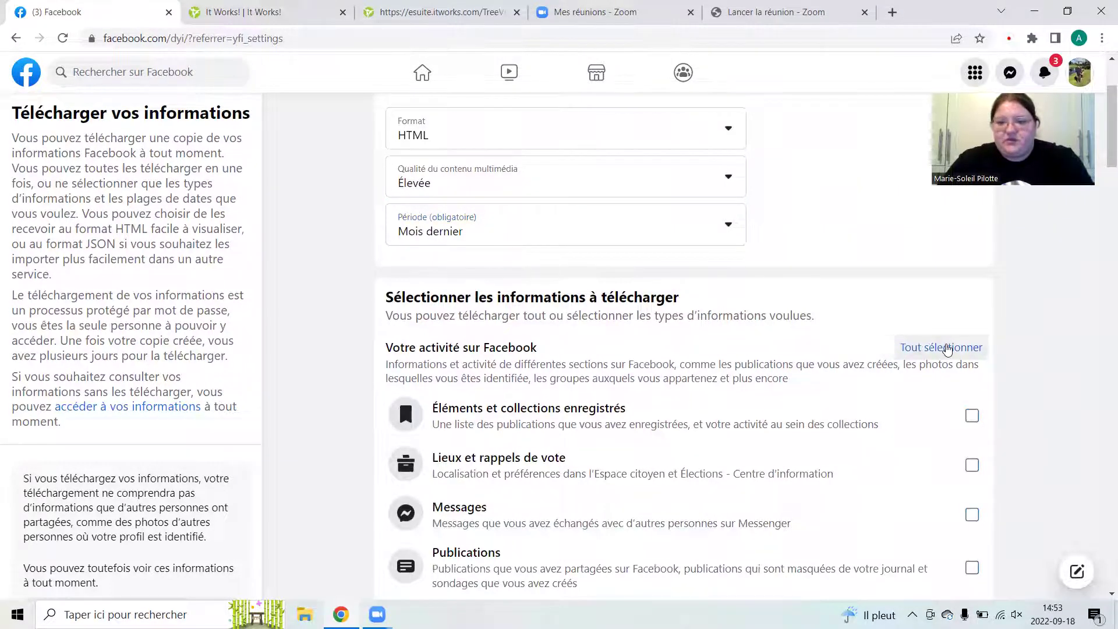
# Include only Amis et followers under Contacts and request the download
pyautogui.scroll(-7, 888, 435)
pyautogui.scroll(-7, 888, 436)
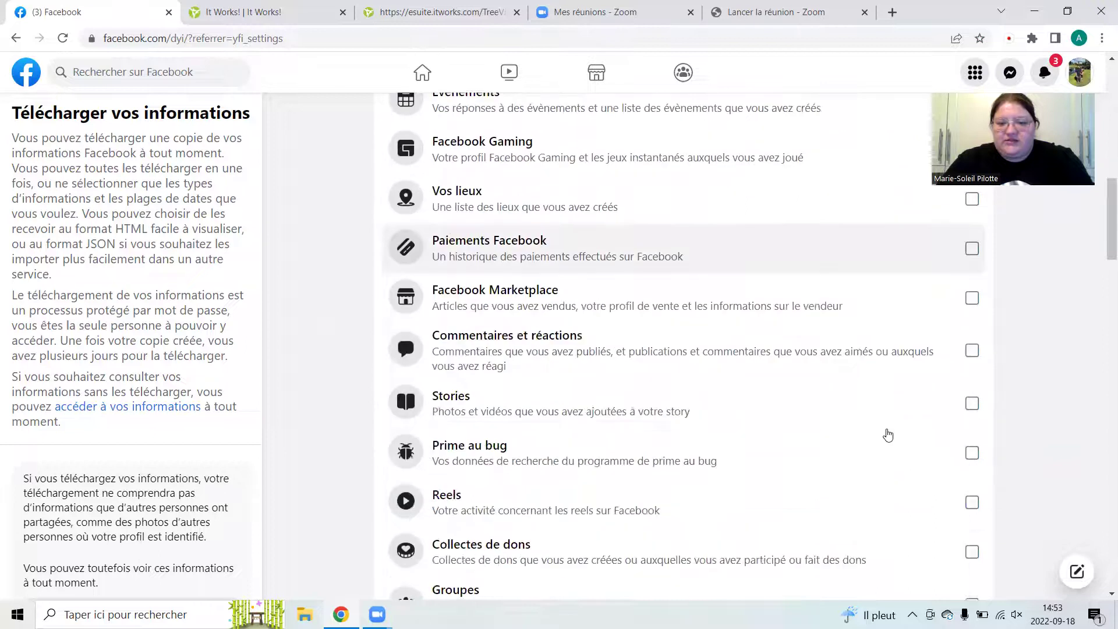
pyautogui.scroll(-13, 888, 435)
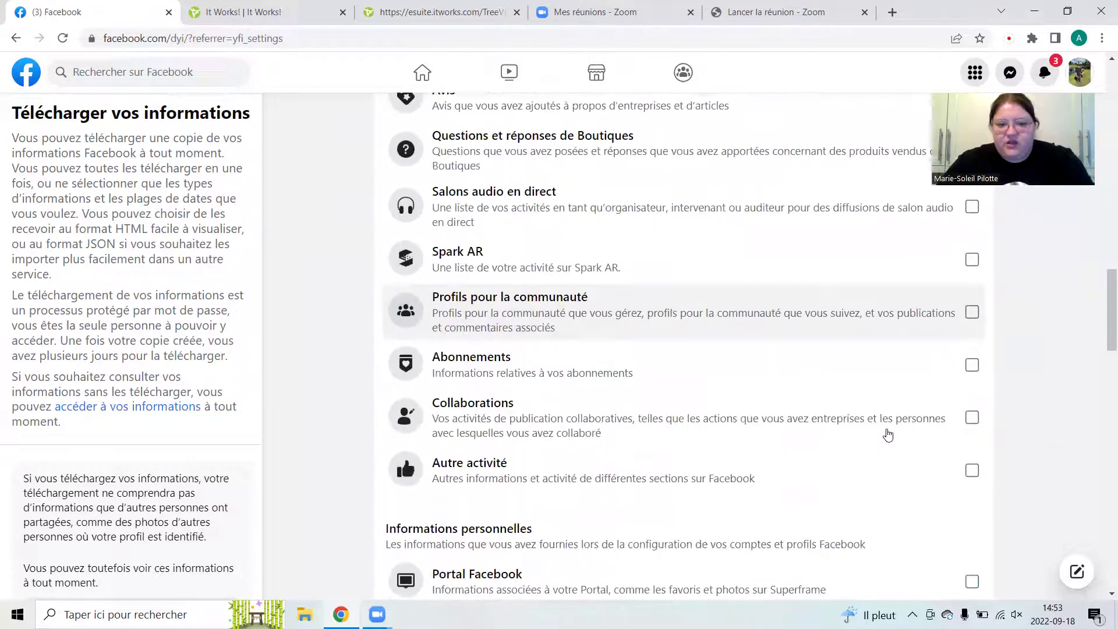
pyautogui.scroll(-4, 889, 436)
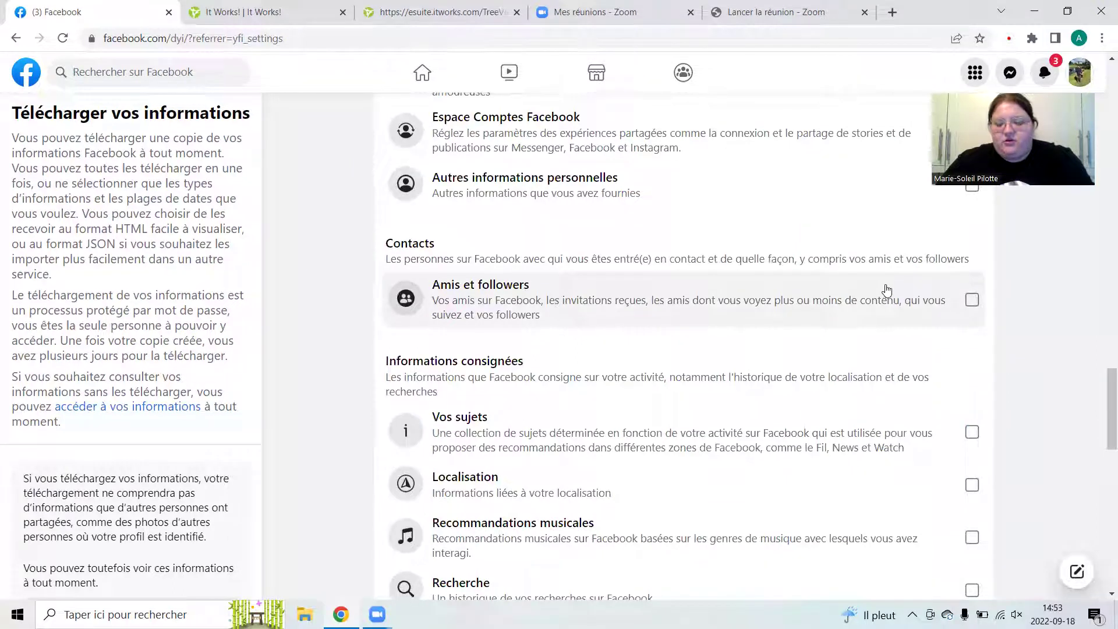
pyautogui.click(977, 303)
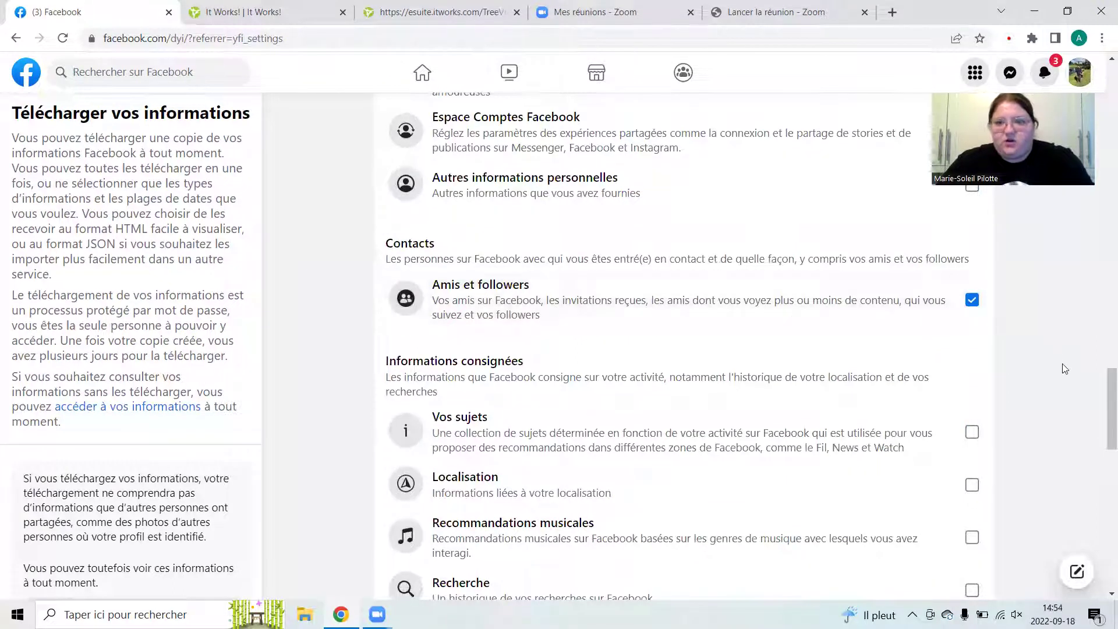
pyautogui.scroll(-6, 1062, 364)
pyautogui.scroll(-10, 1064, 368)
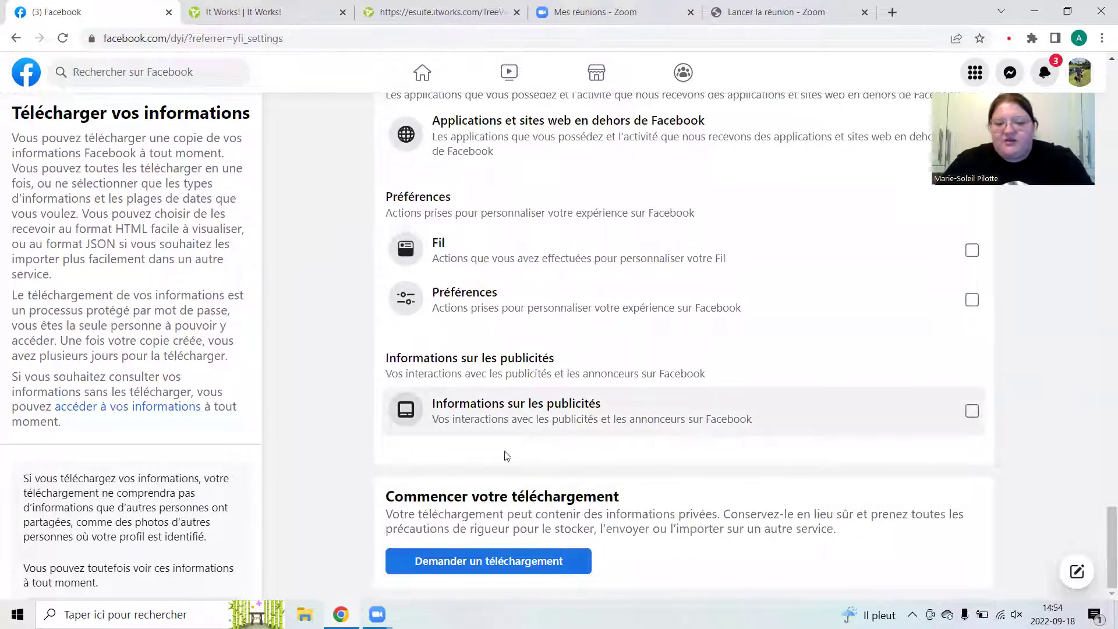
pyautogui.click(477, 570)
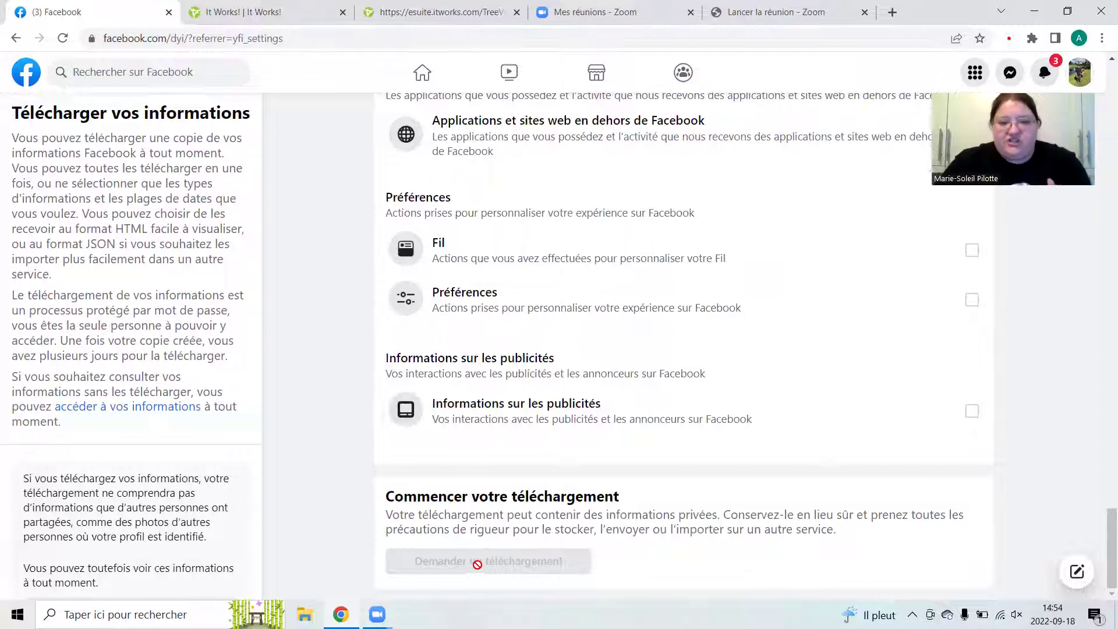
# Open the available files list and look through the requested copies of the account information
pyautogui.scroll(1, 478, 566)
pyautogui.scroll(15, 479, 565)
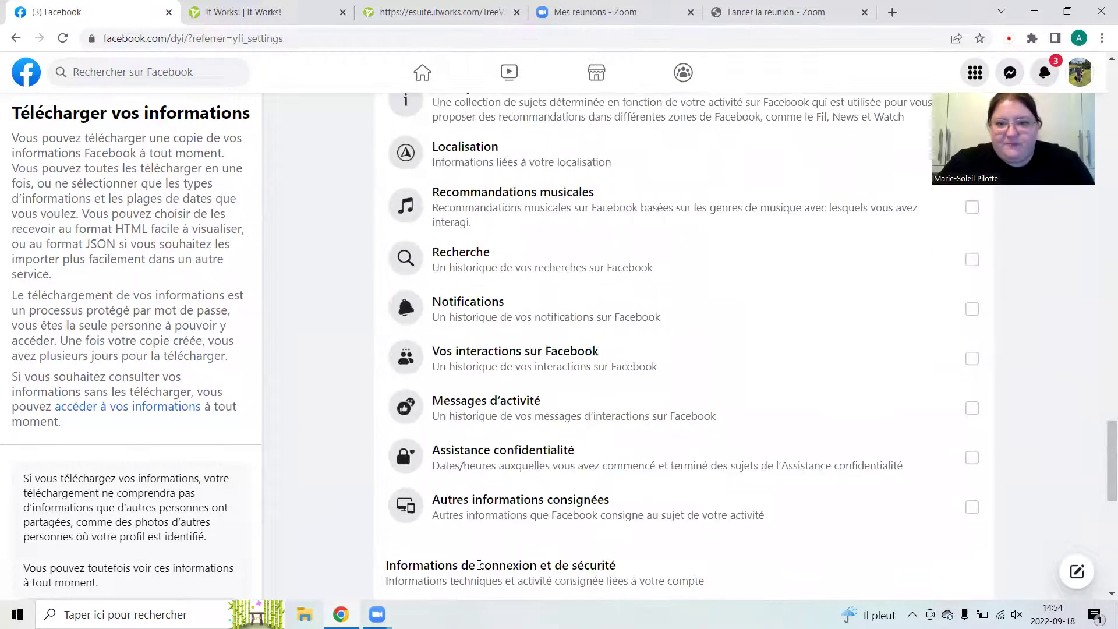
pyautogui.scroll(15, 479, 565)
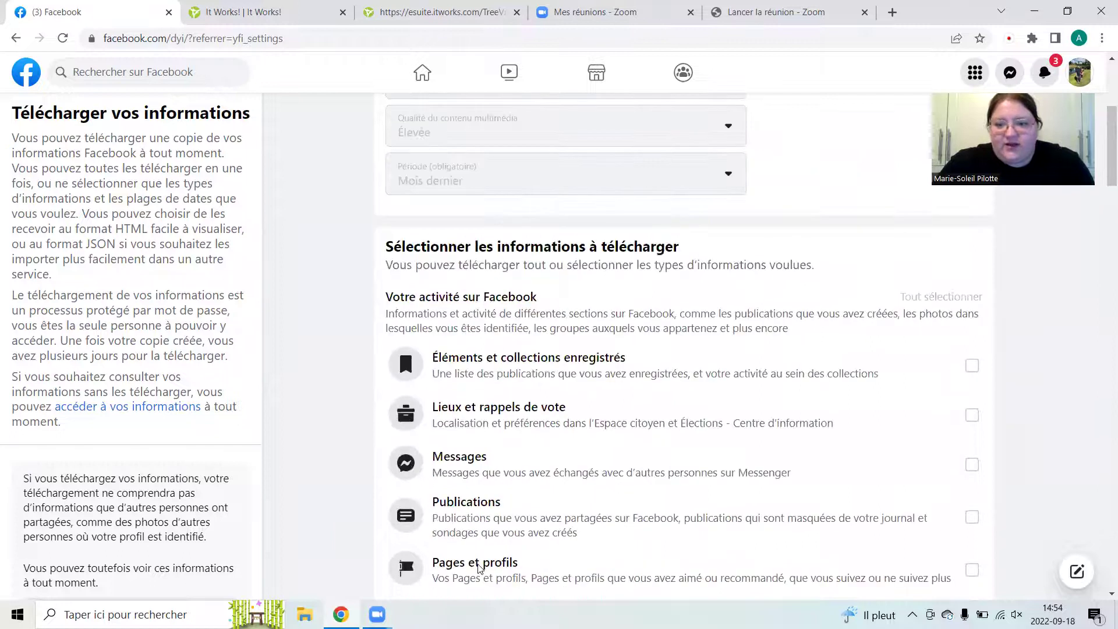
pyautogui.scroll(3, 699, 598)
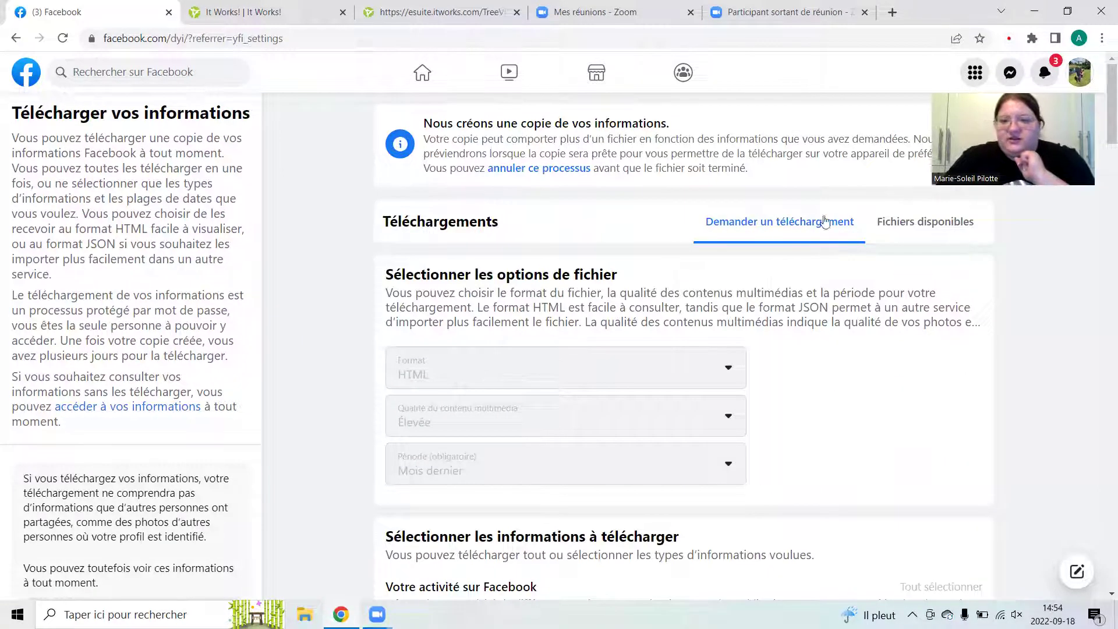
pyautogui.click(913, 228)
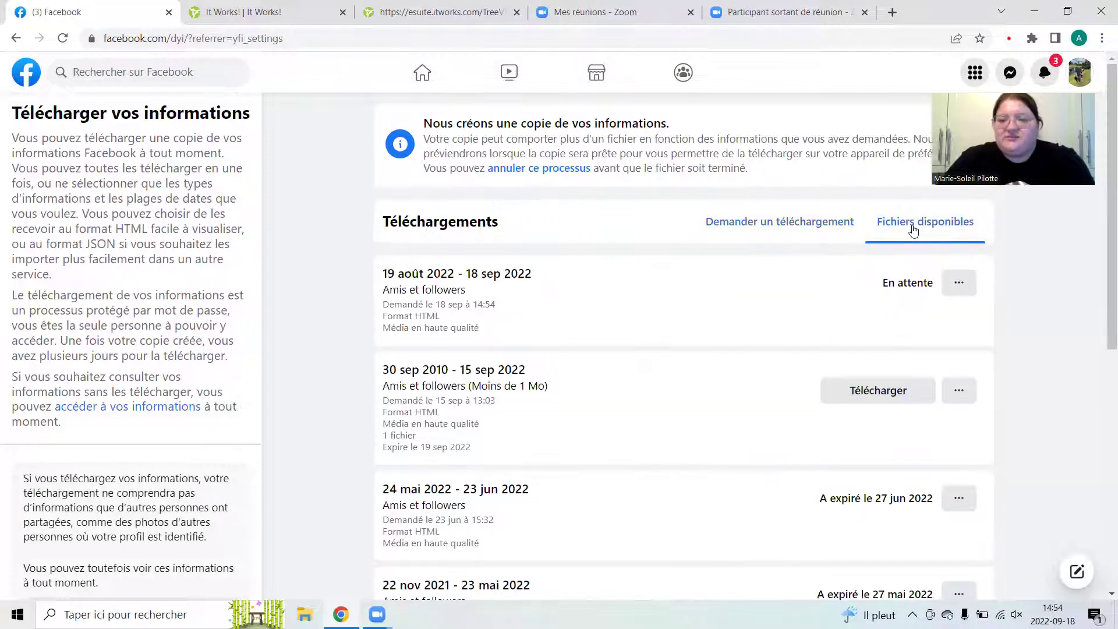
pyautogui.scroll(-3, 622, 458)
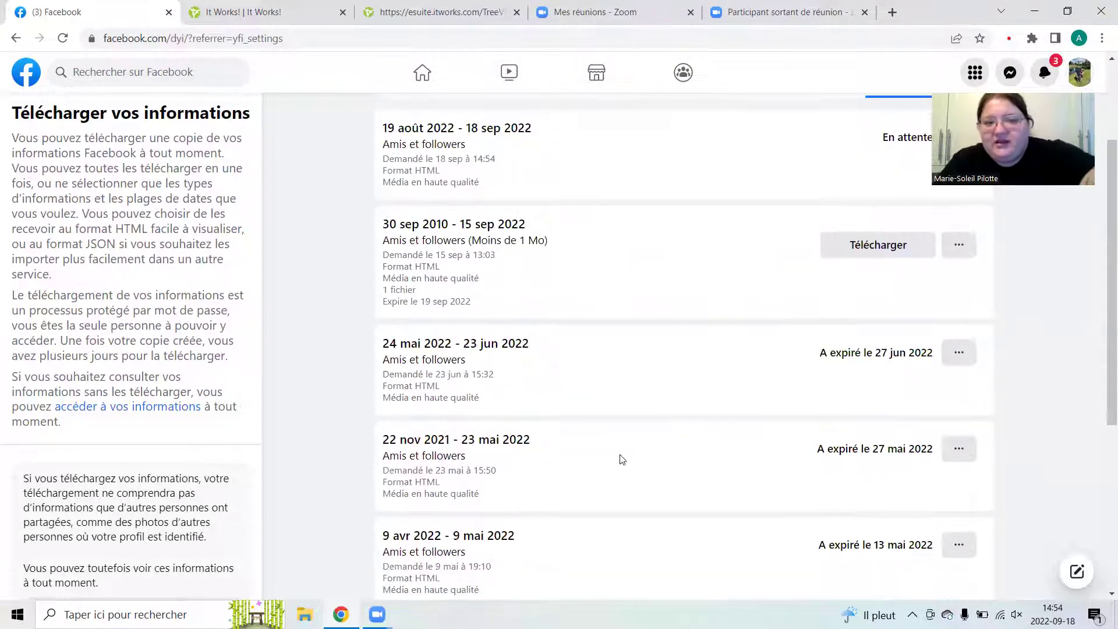
pyautogui.scroll(-5, 621, 458)
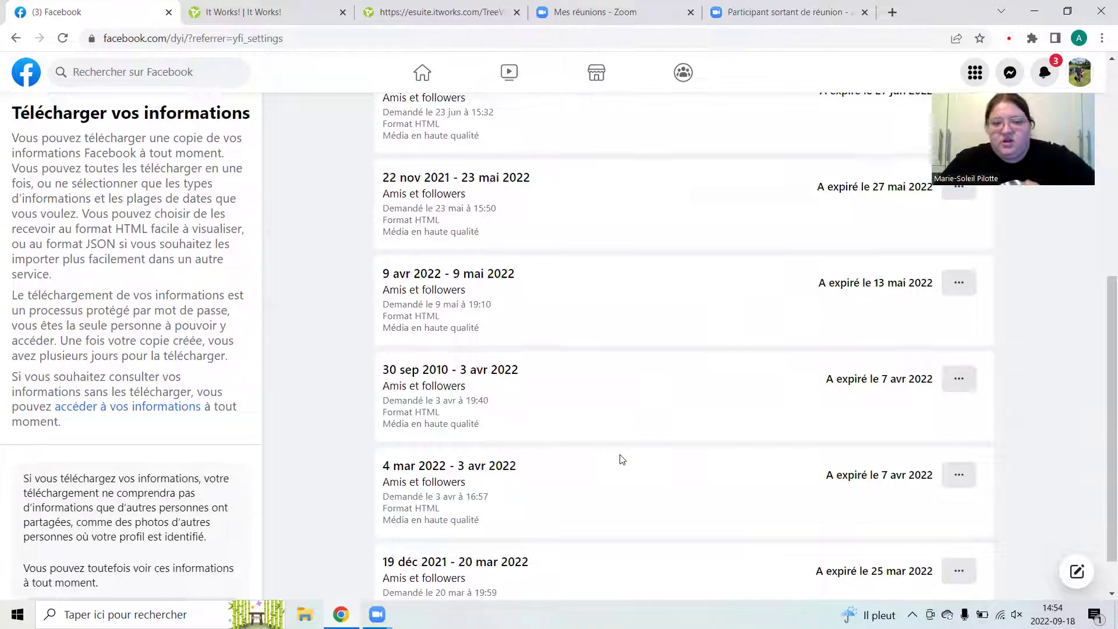
pyautogui.scroll(8, 622, 458)
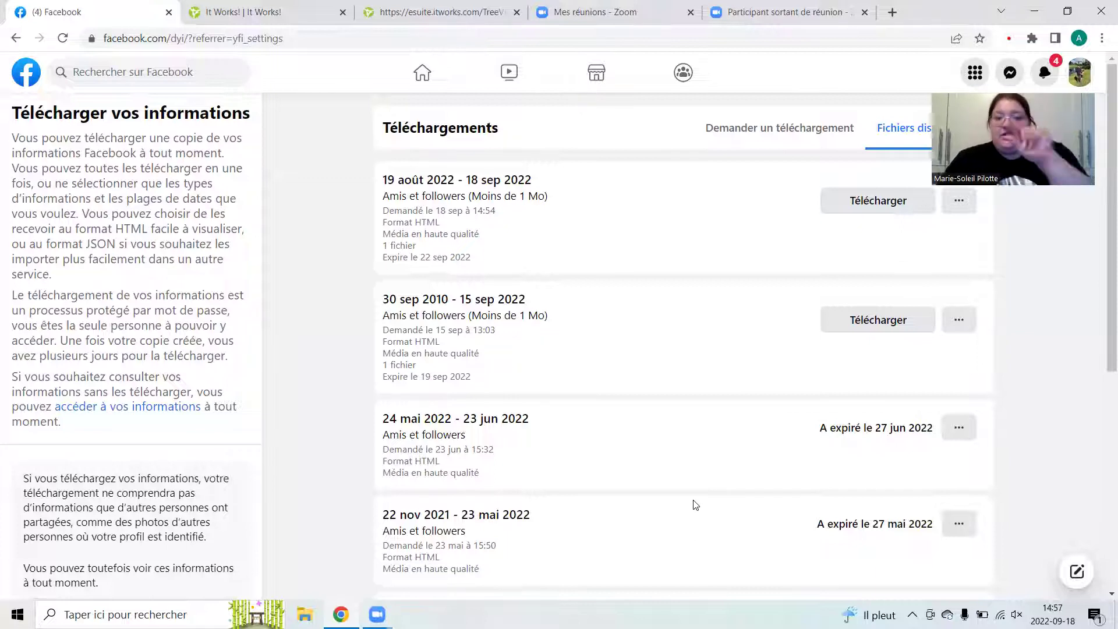
# Download the 19 août 2022 - 18 sep 2022 Amis et followers file, confirming with the account password, and decline updating the saved password
pyautogui.click(886, 205)
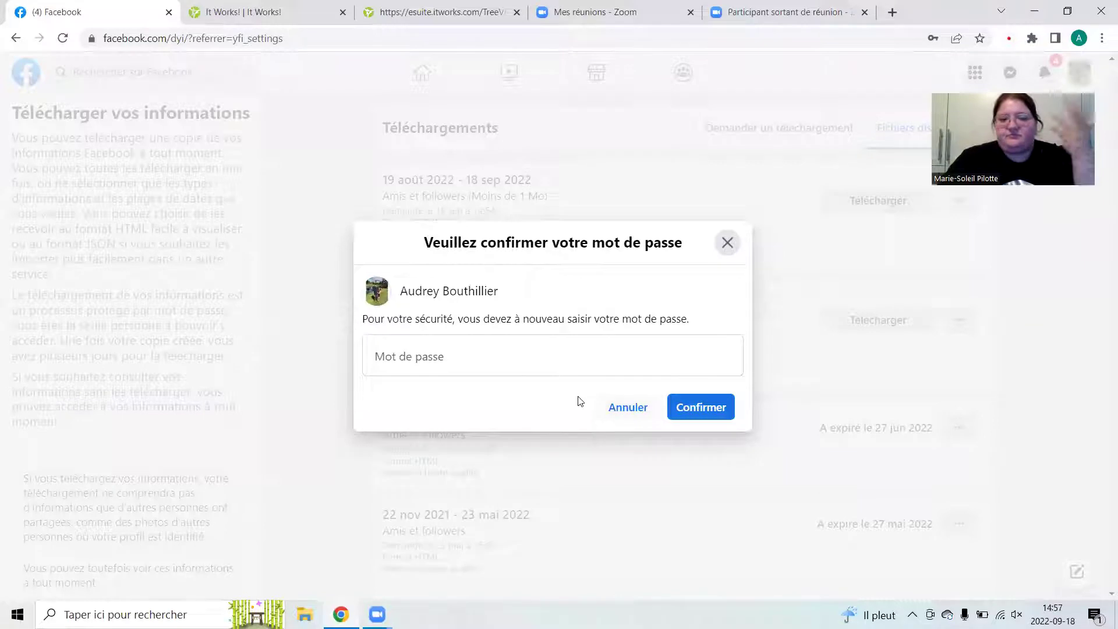
pyautogui.click(562, 352)
pyautogui.write('••••')
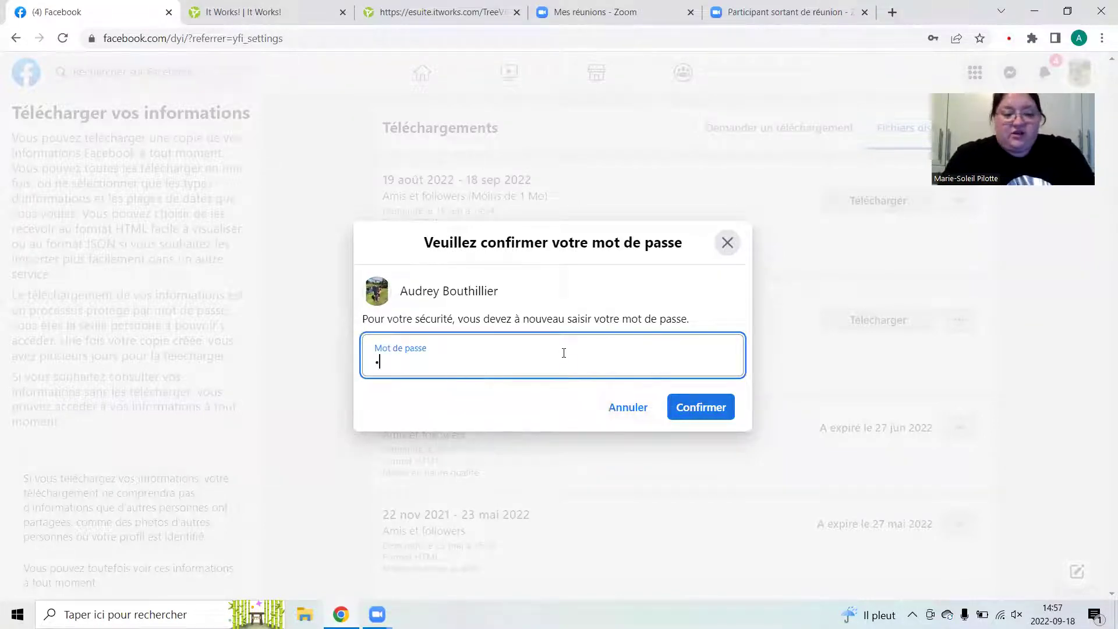
pyautogui.write('••••')
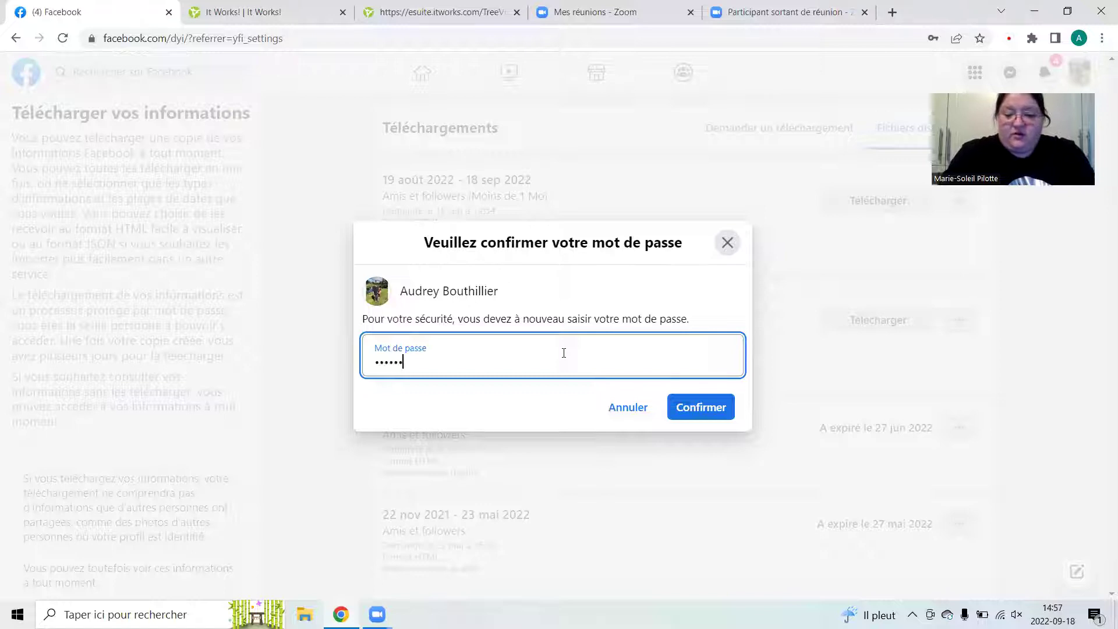
pyautogui.press('Return')
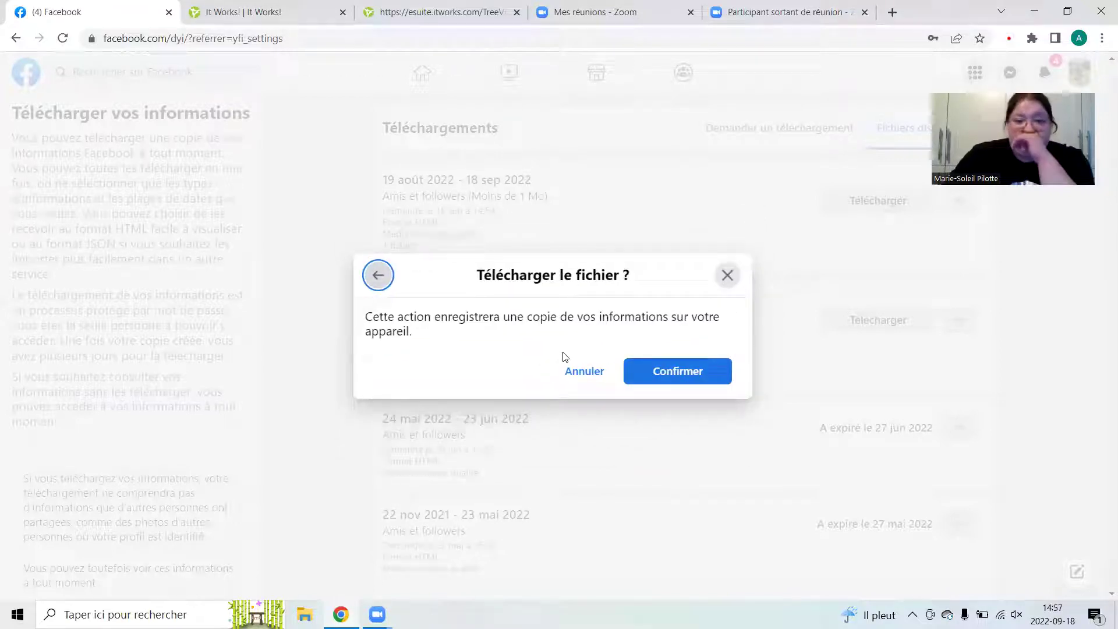
pyautogui.click(662, 373)
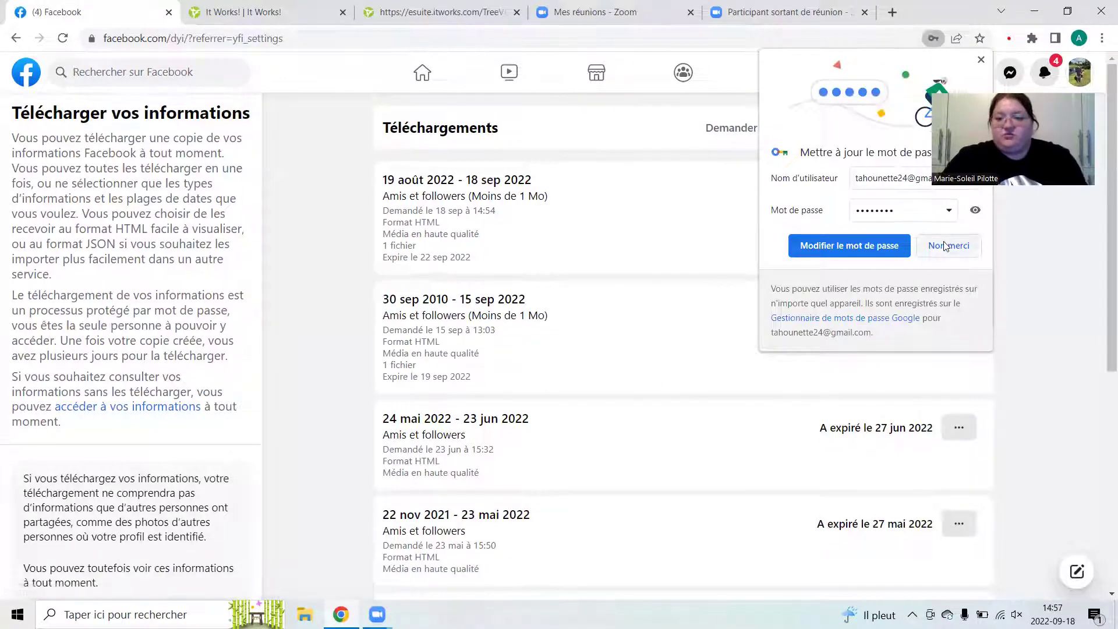
pyautogui.click(948, 246)
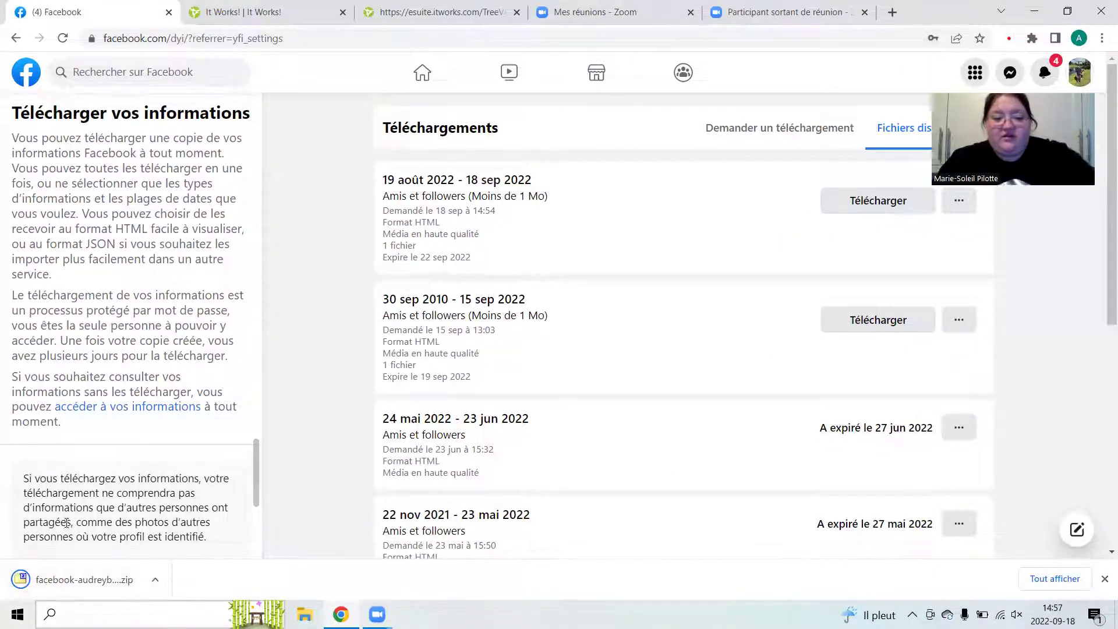
# Open the downloaded zip archive and go into its friends_and_followers folder
pyautogui.click(71, 585)
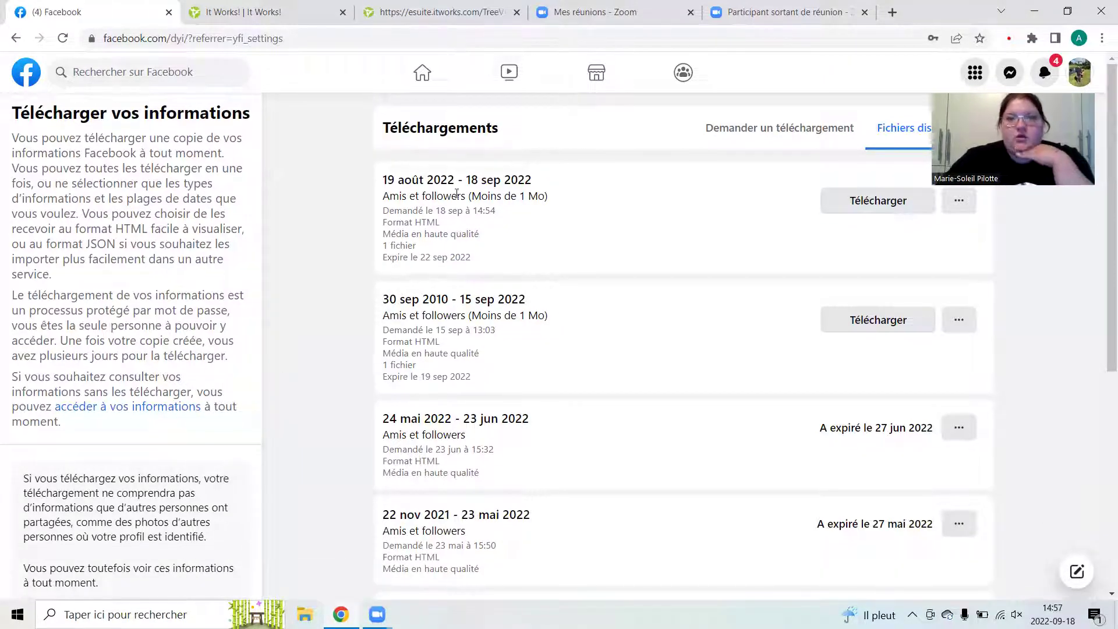
pyautogui.click(1031, 11)
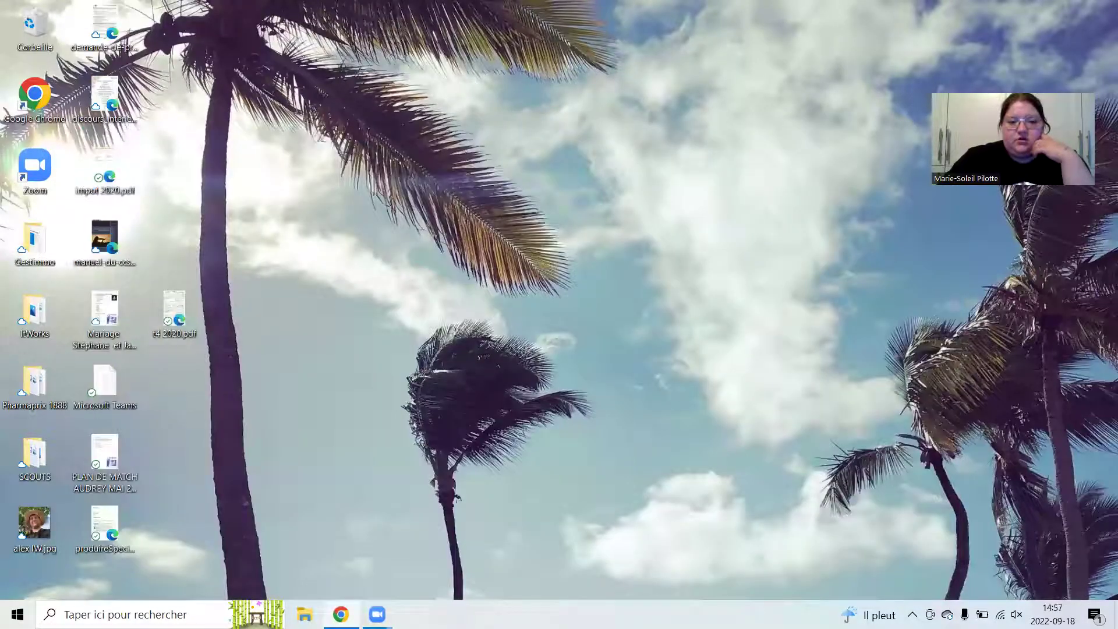
pyautogui.click(341, 612)
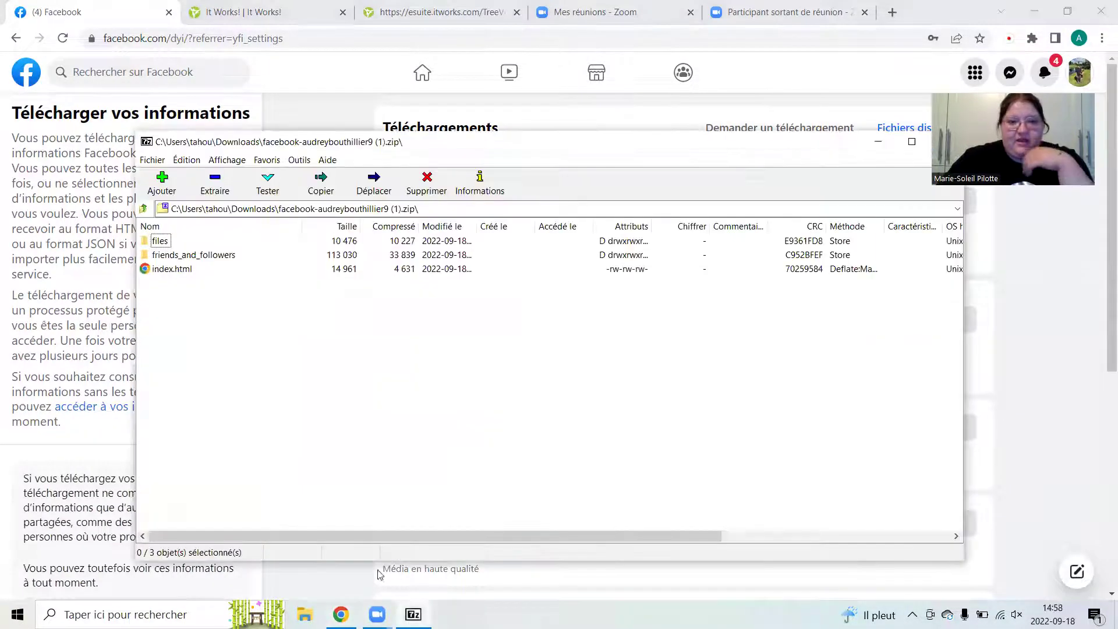
pyautogui.doubleClick(229, 257)
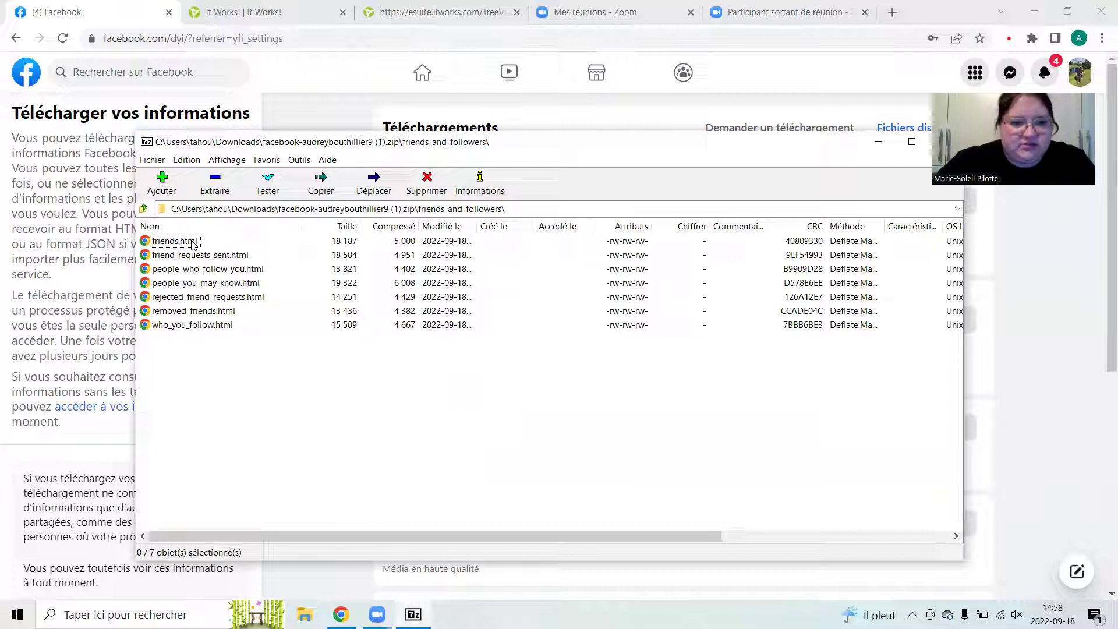
# Open friends.html from the friends_and_followers folder and look through the dated list of friends
pyautogui.doubleClick(174, 241)
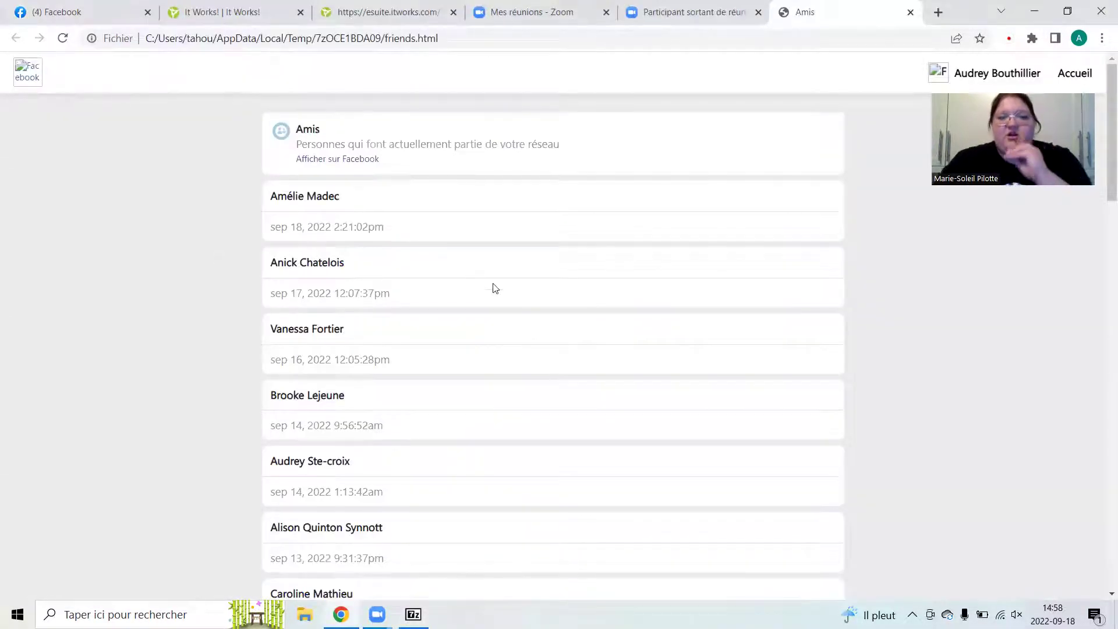
pyautogui.scroll(-1, 559, 292)
pyautogui.scroll(-20, 562, 291)
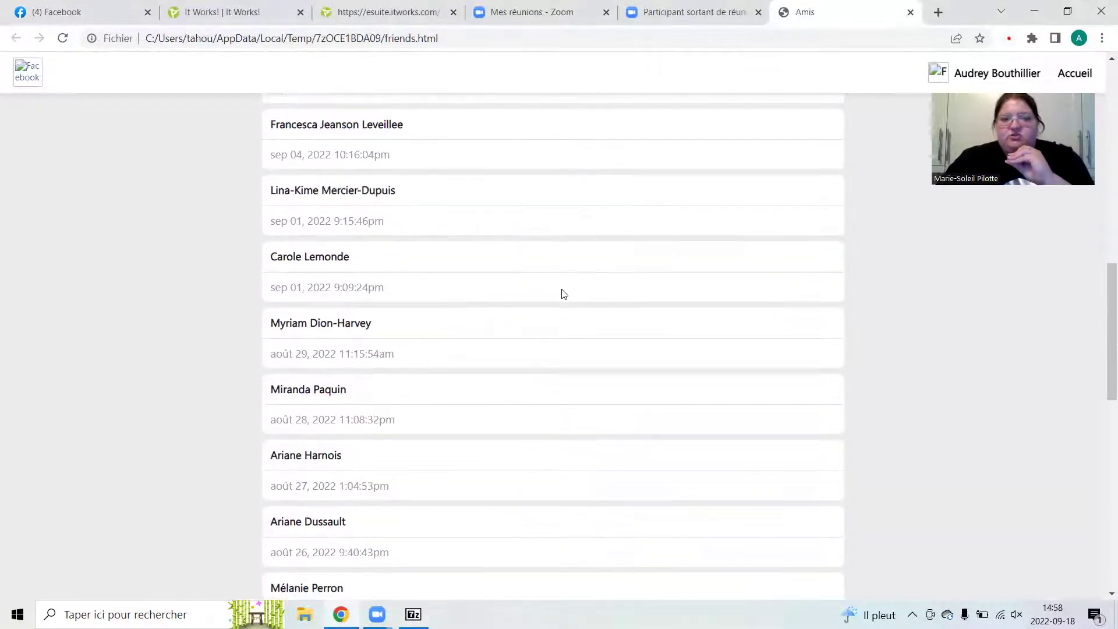
pyautogui.scroll(20, 563, 301)
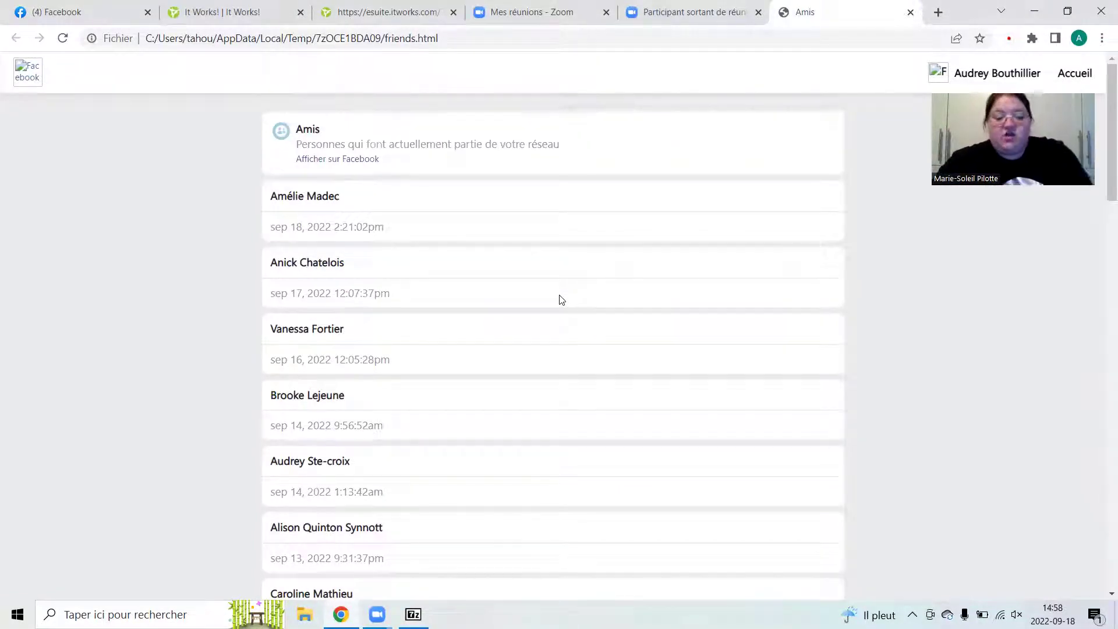
# Preview printing the friends list with 4 pages per sheet, and cancel without printing
pyautogui.hotkey('ctrl', 'p')
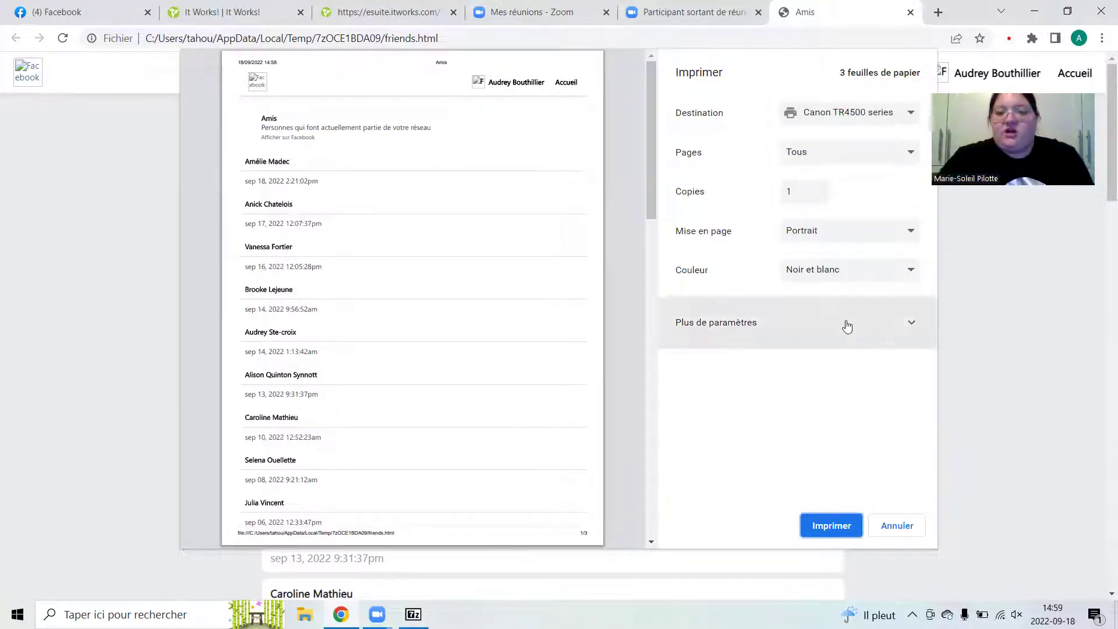
pyautogui.click(891, 336)
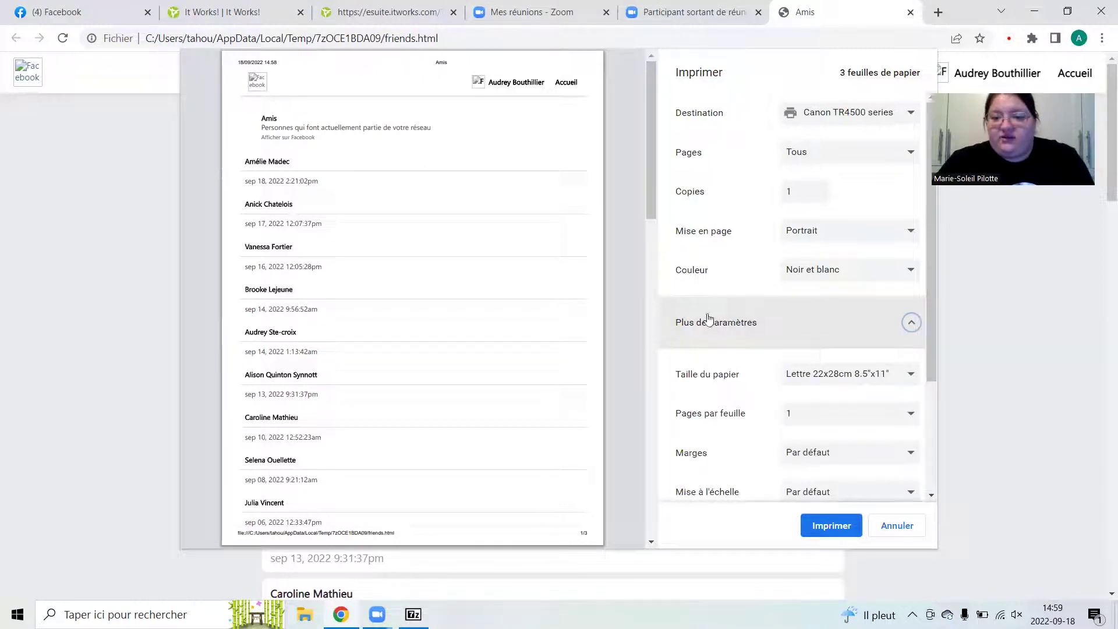
pyautogui.scroll(-1, 728, 320)
pyautogui.scroll(-1, 735, 323)
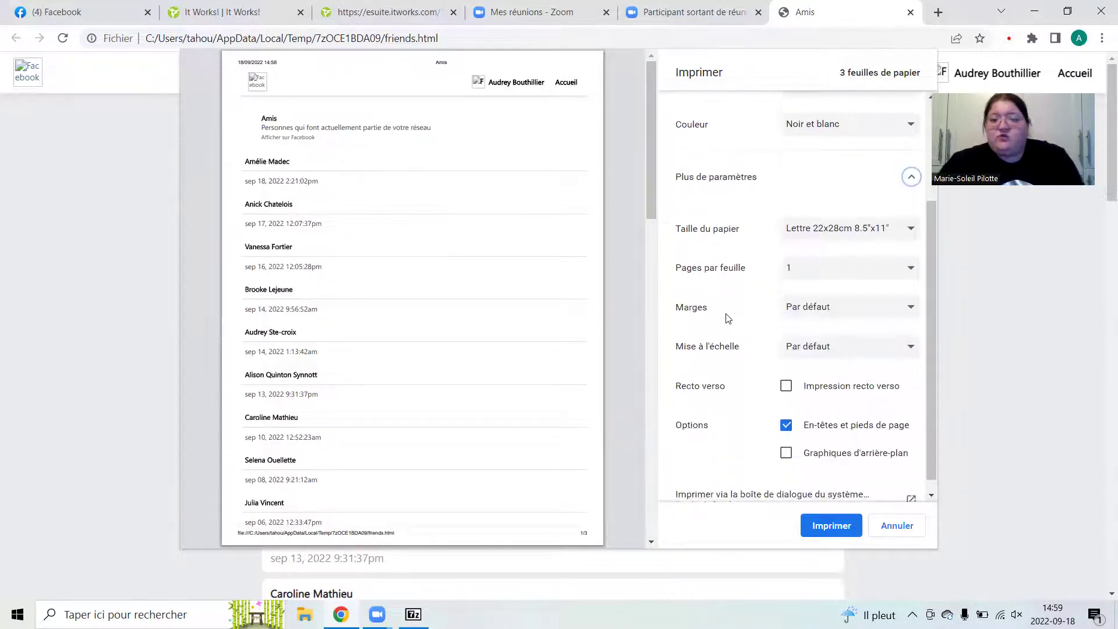
pyautogui.click(855, 277)
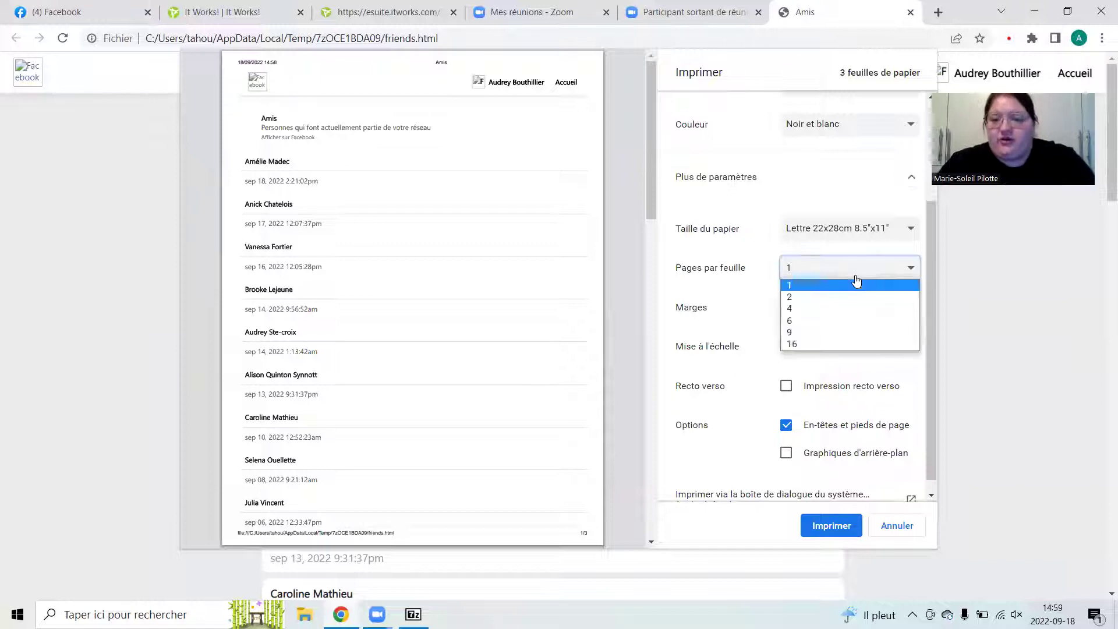
pyautogui.click(849, 309)
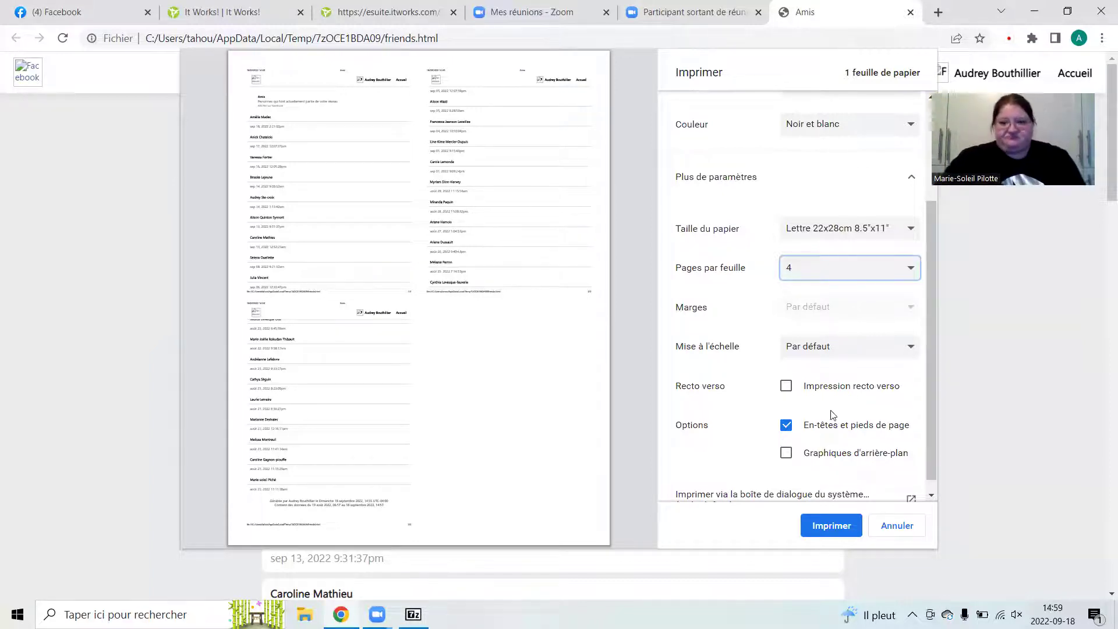
pyautogui.scroll(-1, 803, 480)
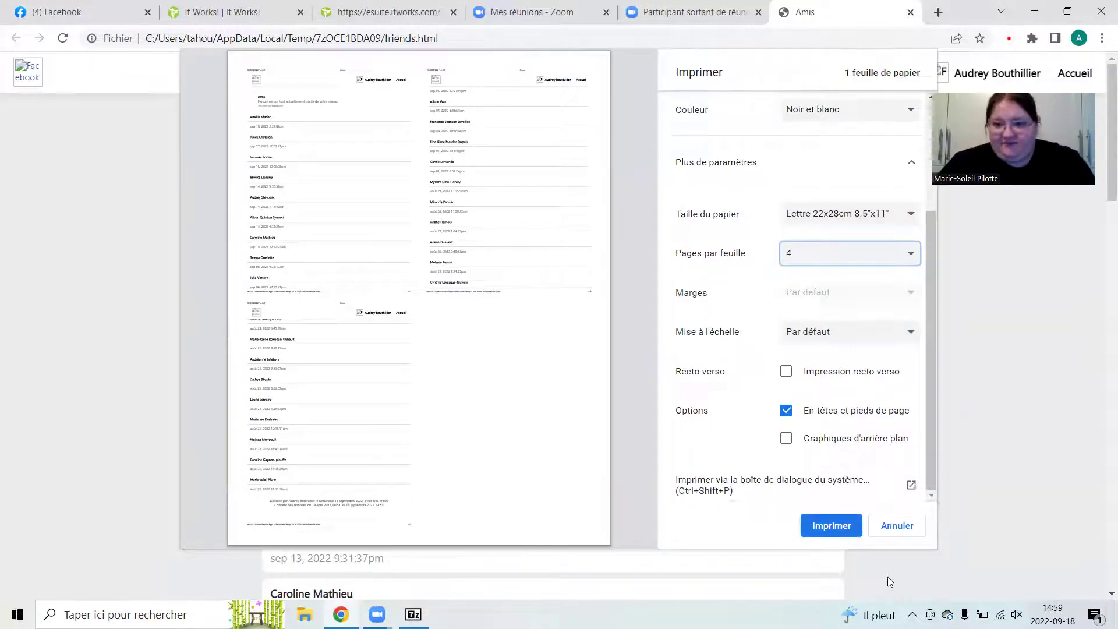
pyautogui.click(898, 527)
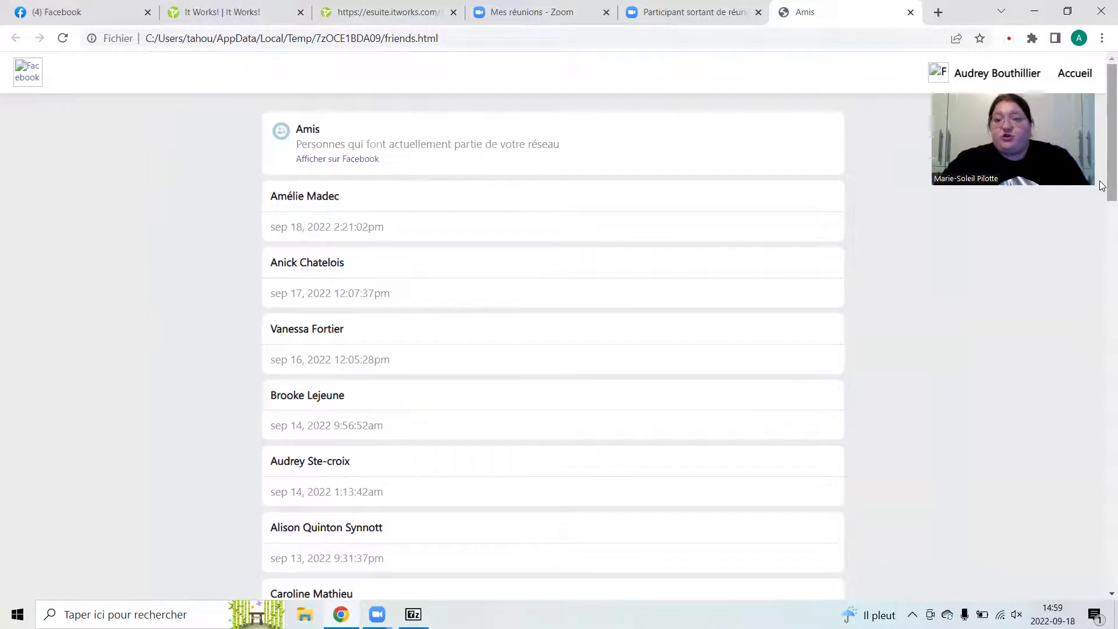